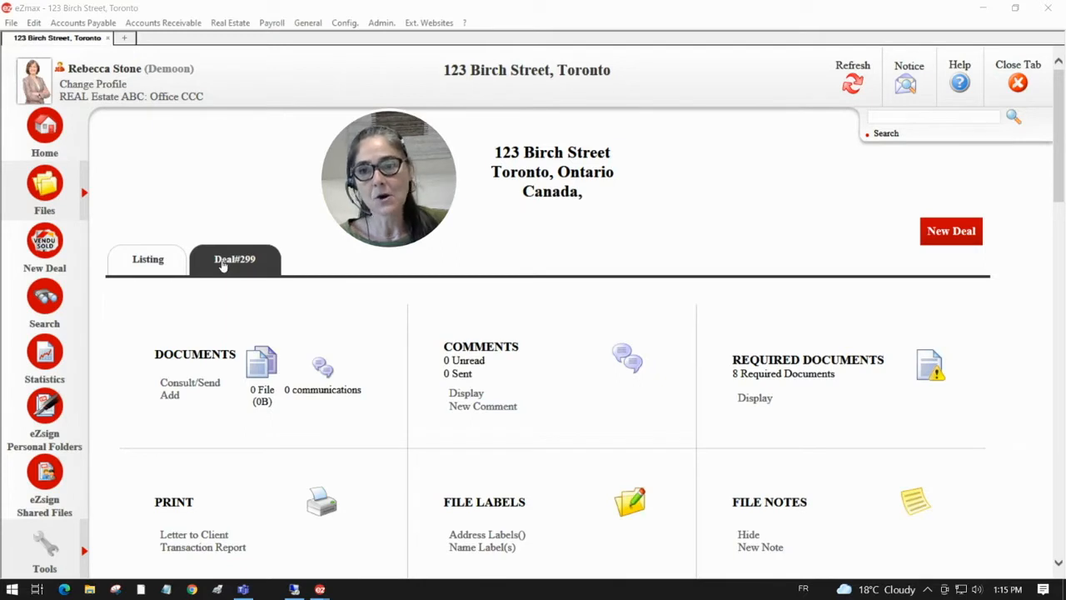
Step: Open the Add files dialog for the documents of Deal#299 at 123 Birch Street
{"action": "left_click_drag", "start_coordinate": [492, 152], "coordinate": [647, 151]}
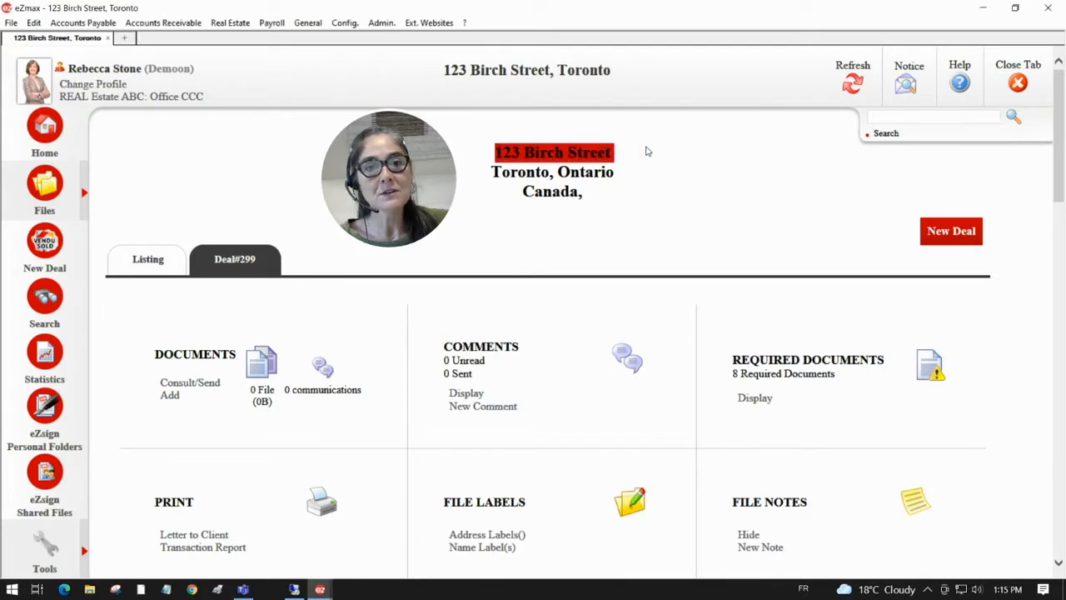
{"action": "left_click", "coordinate": [234, 268]}
{"action": "left_click_drag", "start_coordinate": [153, 360], "coordinate": [237, 356]}
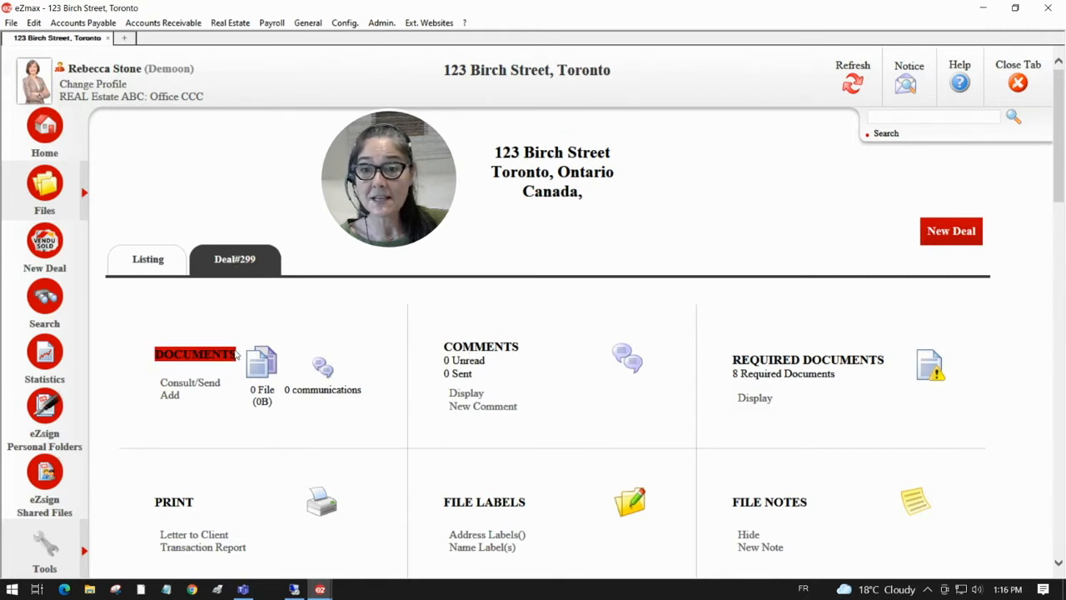
{"action": "left_click", "coordinate": [170, 395]}
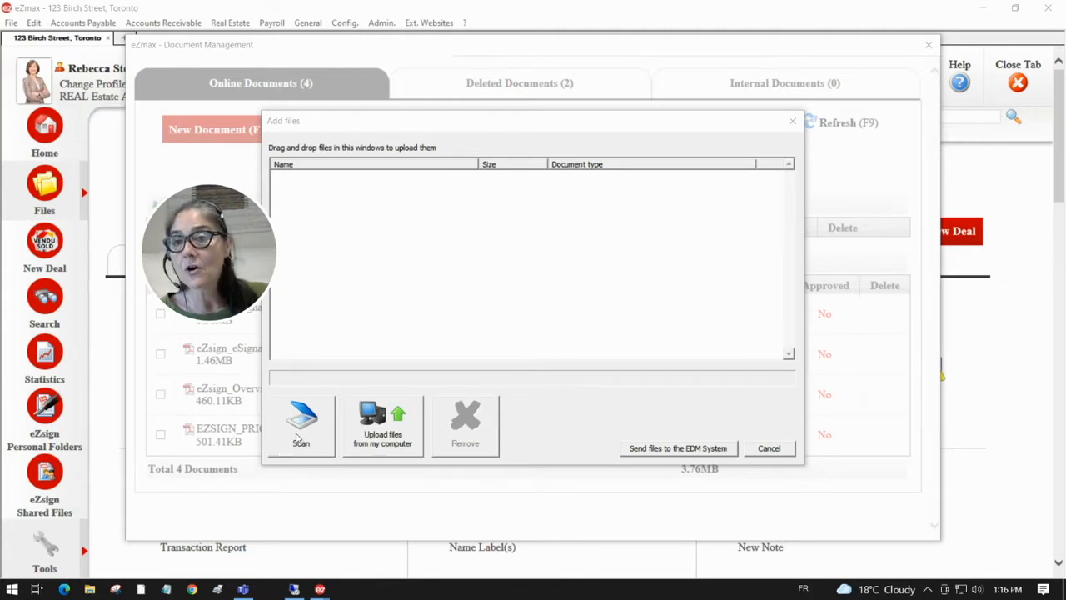
Step: Open the scanner window and scan the paper pages with the Canon MF210 Series on automatic feeder
{"action": "left_click", "coordinate": [300, 435]}
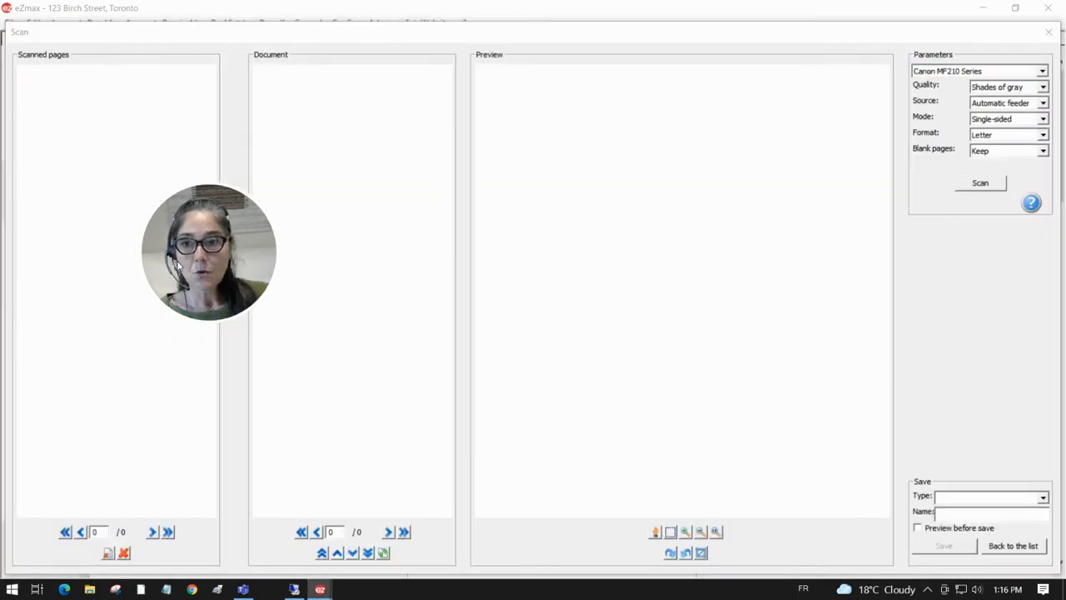
{"action": "left_click_drag", "start_coordinate": [207, 267], "coordinate": [587, 209]}
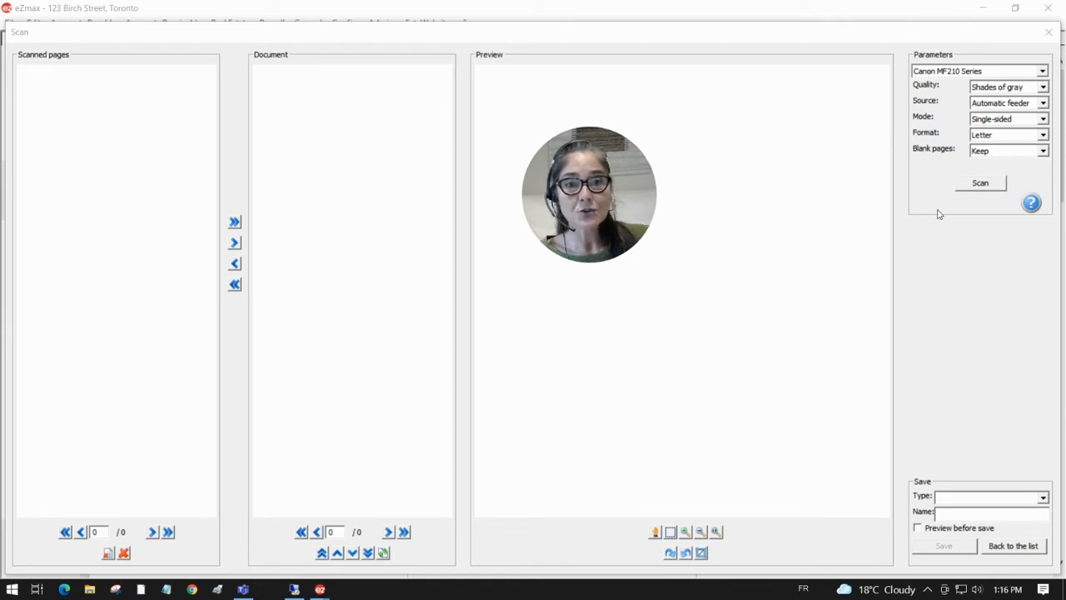
{"action": "left_click", "coordinate": [978, 185]}
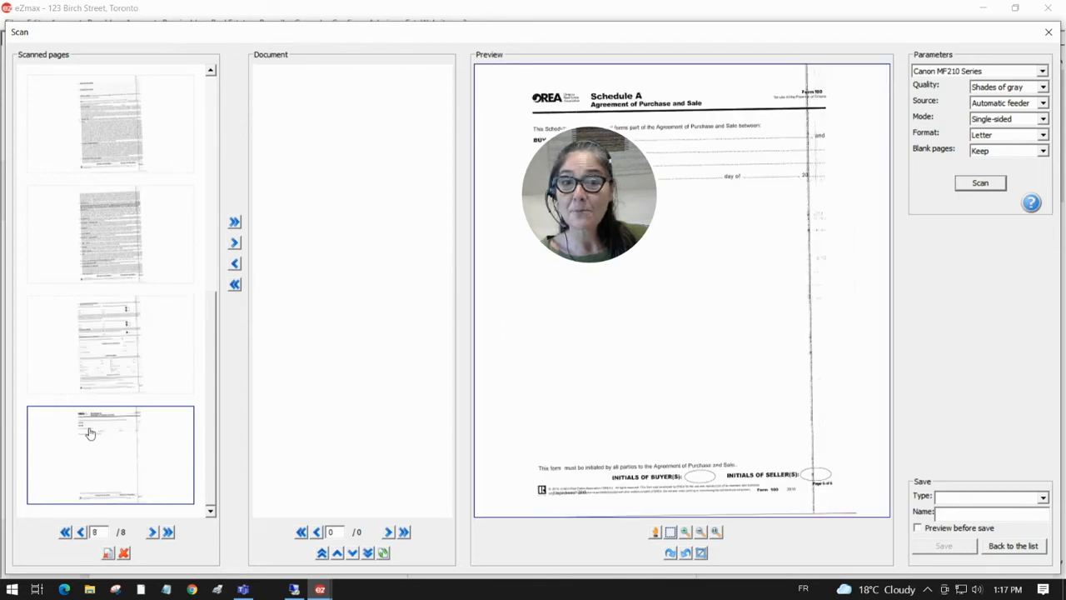
Step: Preview the scanned pages, then select the first three and add them to the document
{"action": "left_click_drag", "start_coordinate": [209, 370], "coordinate": [211, 117]}
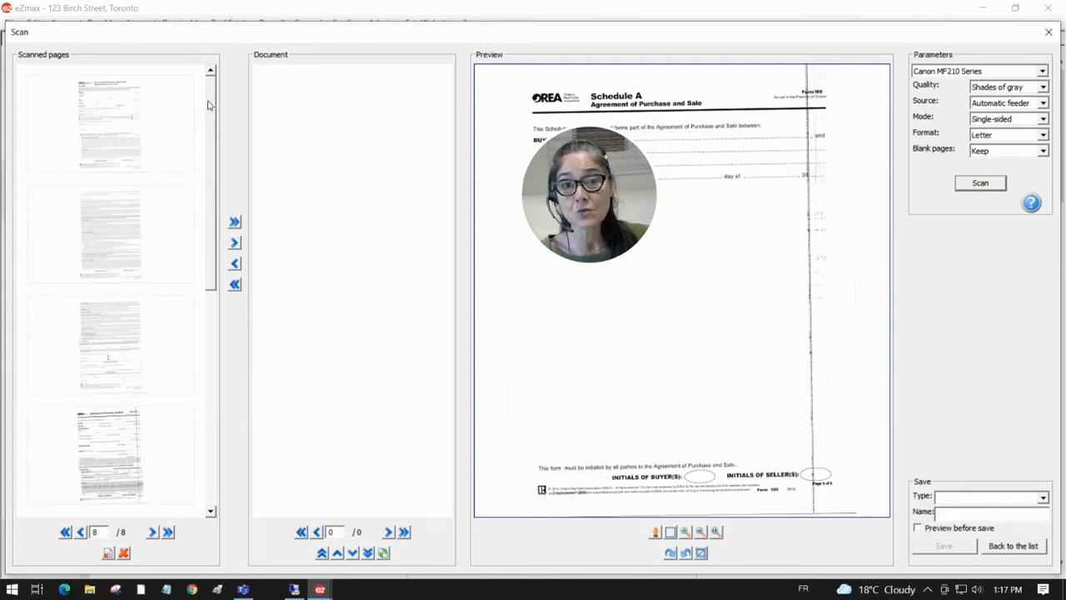
{"action": "left_click", "coordinate": [117, 128]}
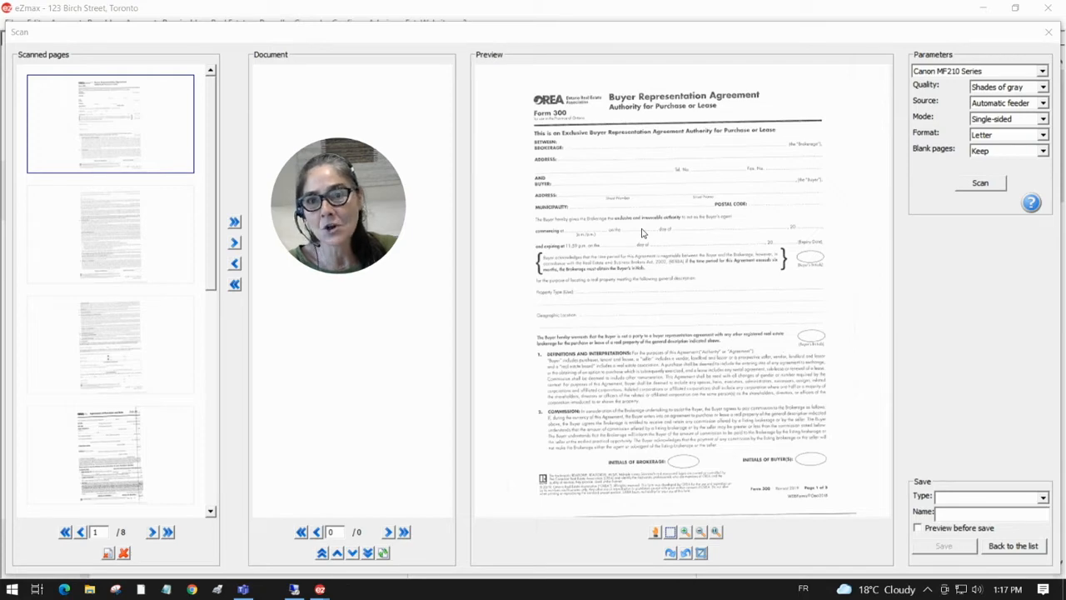
{"action": "left_click", "coordinate": [141, 233]}
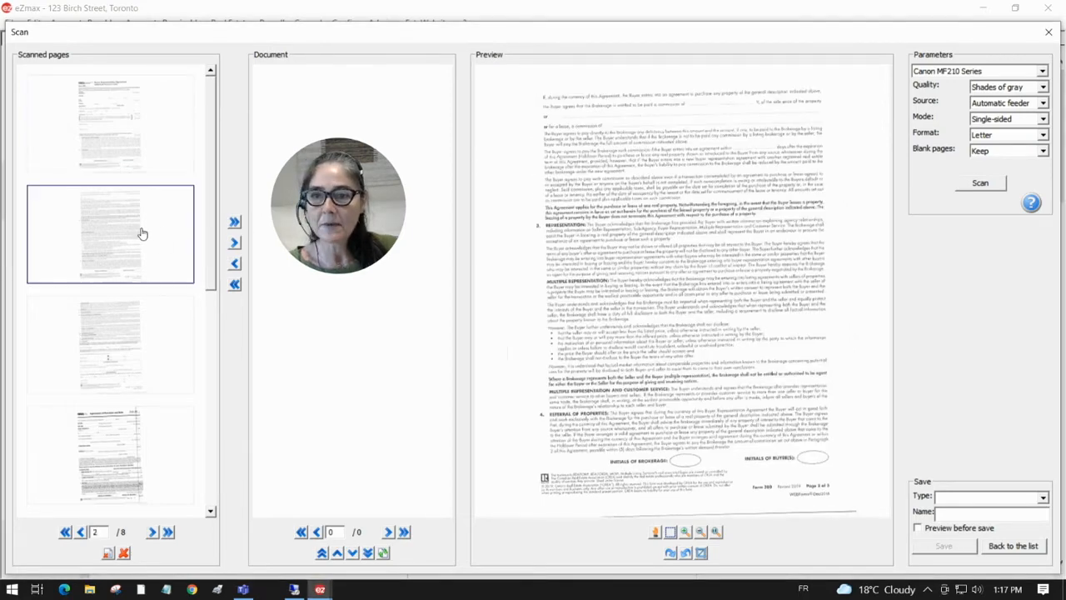
{"action": "left_click", "coordinate": [146, 340]}
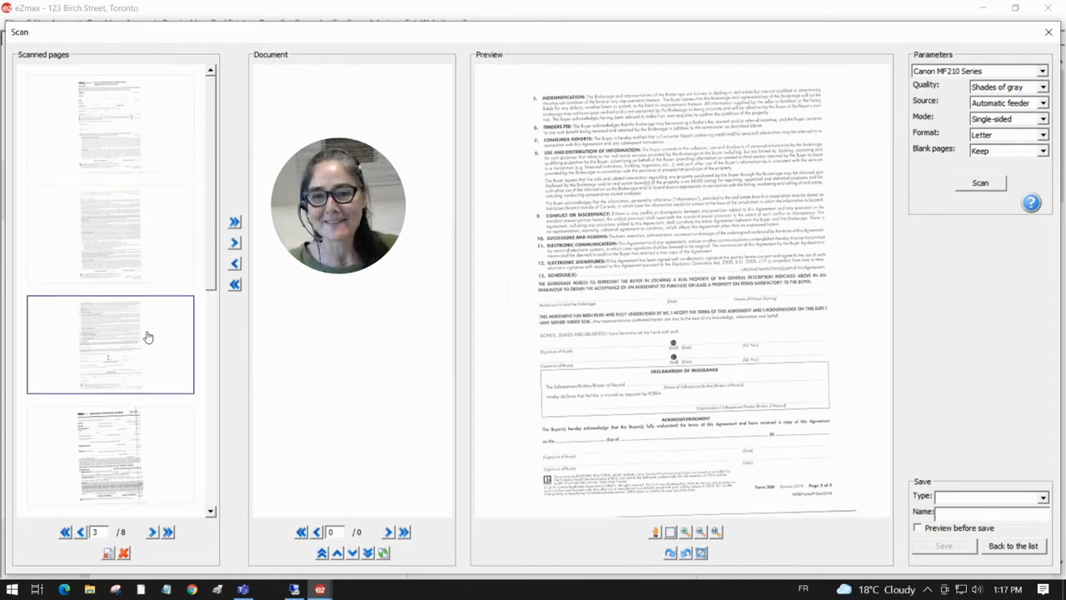
{"action": "left_click", "coordinate": [124, 139]}
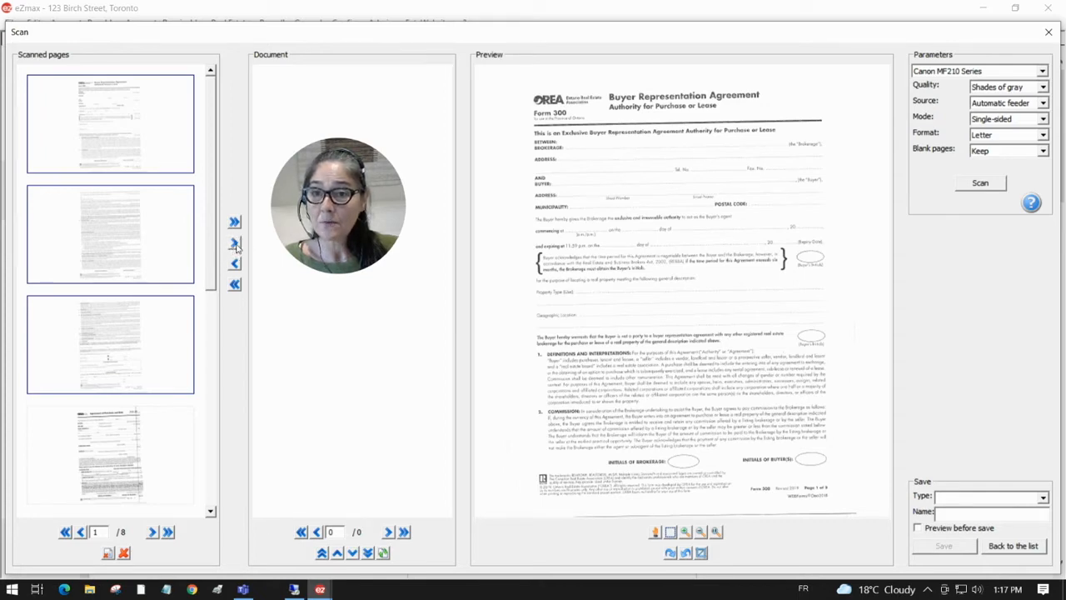
{"action": "left_click_drag", "start_coordinate": [310, 221], "coordinate": [508, 223]}
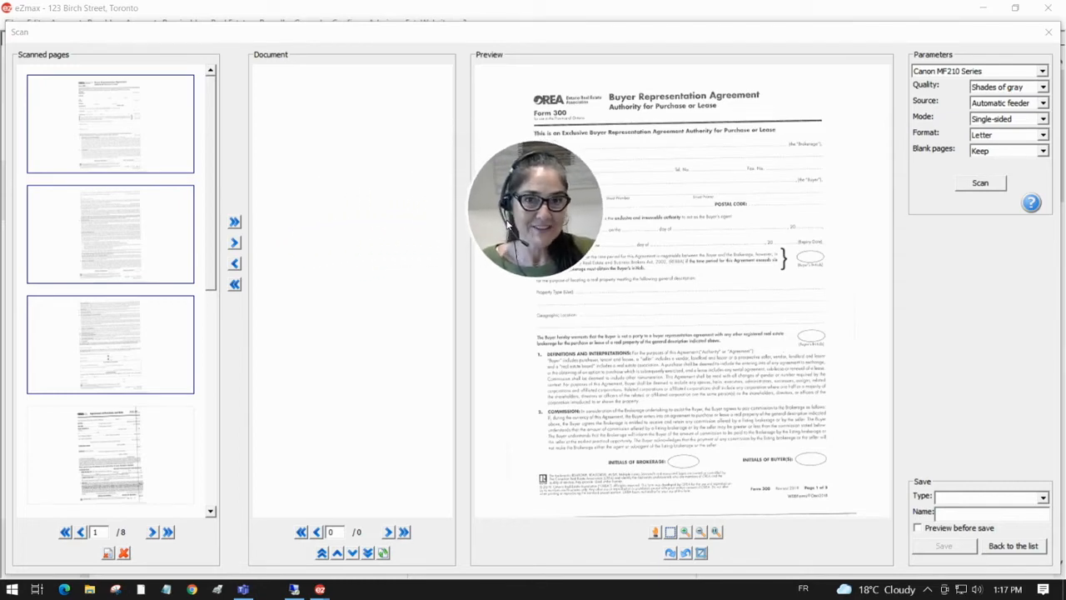
{"action": "left_click", "coordinate": [235, 244]}
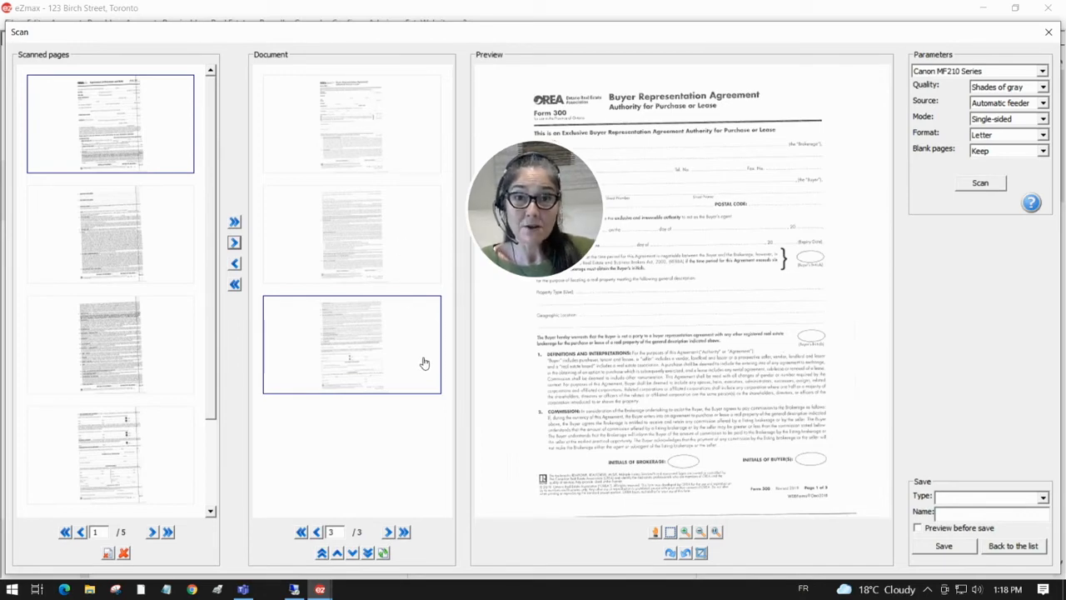
Step: Set the document type to Buyer Rep Agreement_Form 300 and save the document
{"action": "left_click", "coordinate": [959, 500]}
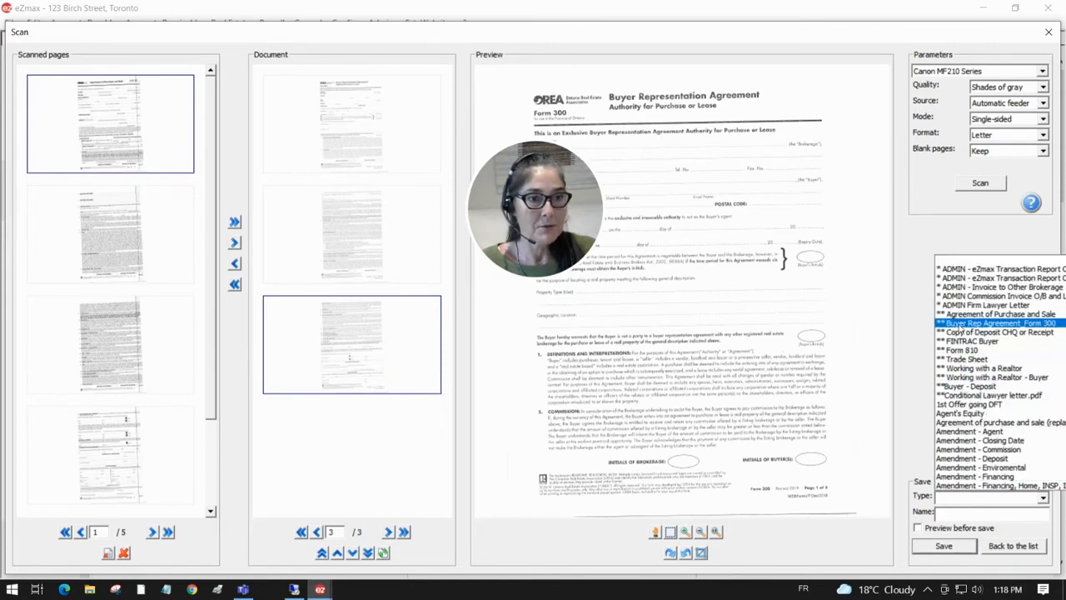
{"action": "left_click", "coordinate": [960, 325]}
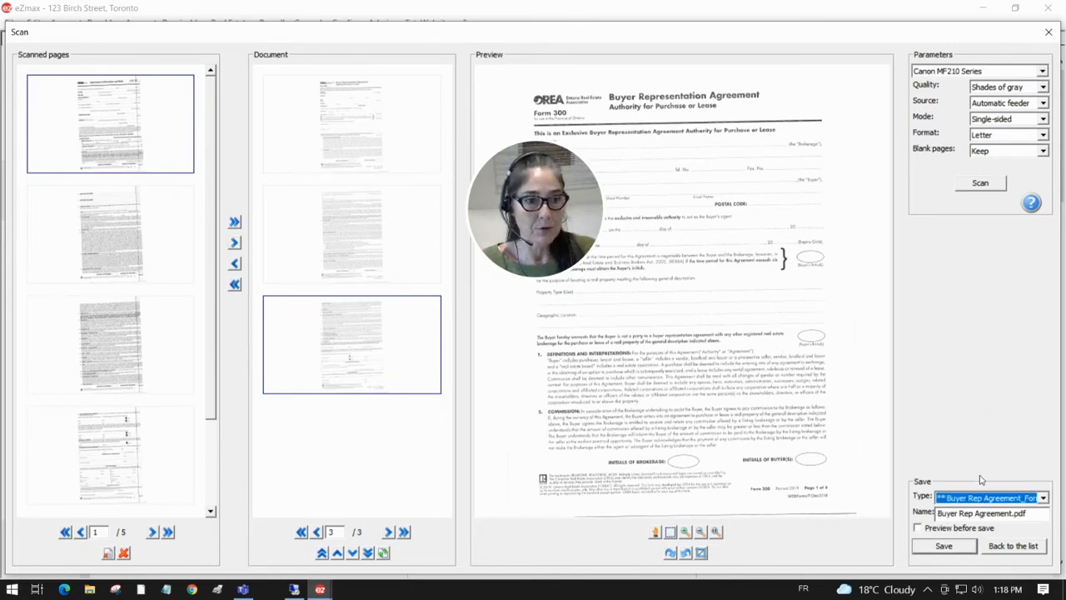
{"action": "left_click", "coordinate": [945, 546]}
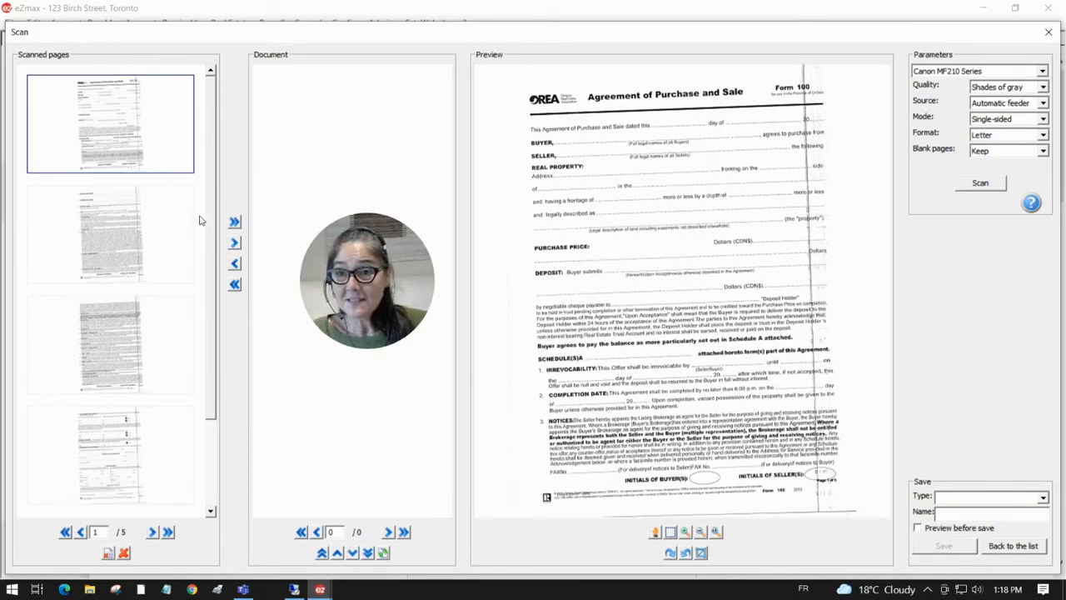
Step: Select all remaining scanned pages and add them to a new document
{"action": "scroll", "coordinate": [181, 394], "scroll_direction": "down", "scroll_amount": 1}
{"action": "scroll", "coordinate": [131, 461], "scroll_direction": "down", "scroll_amount": 1}
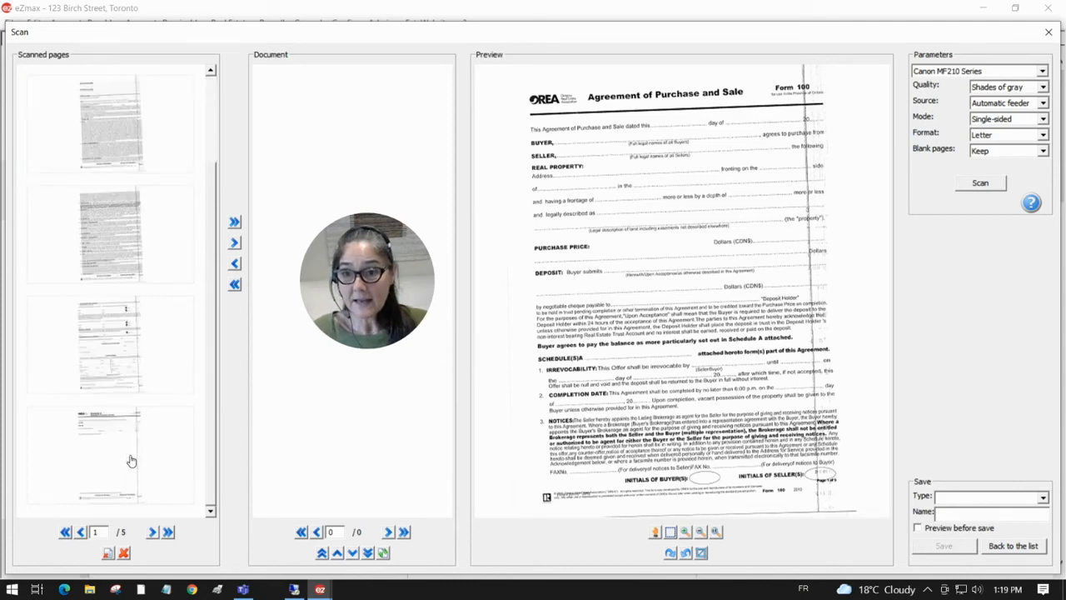
{"action": "left_click", "coordinate": [133, 476], "text": "shift"}
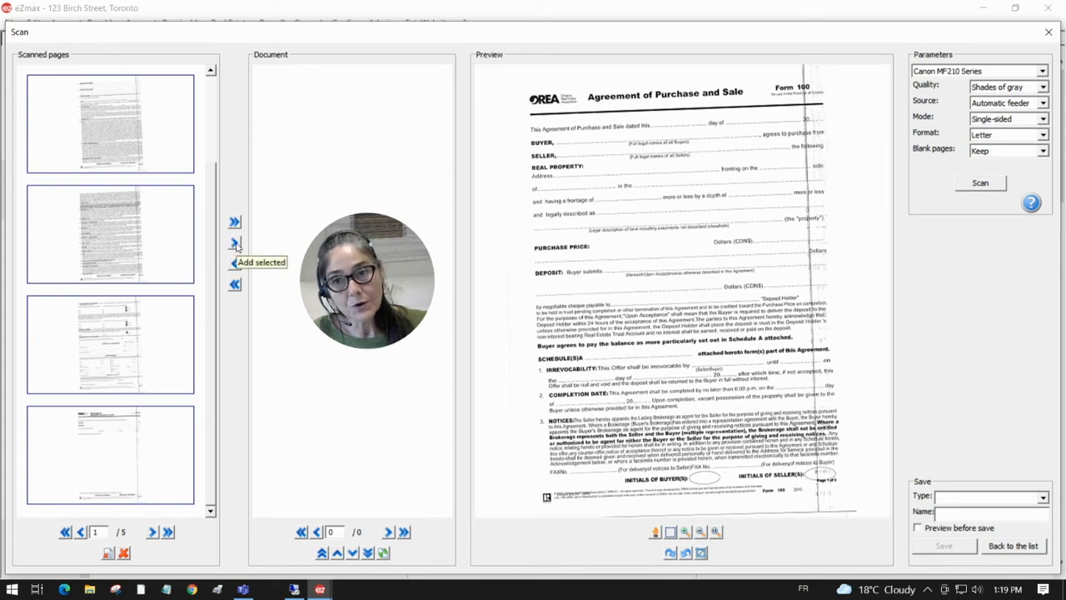
{"action": "left_click", "coordinate": [235, 243]}
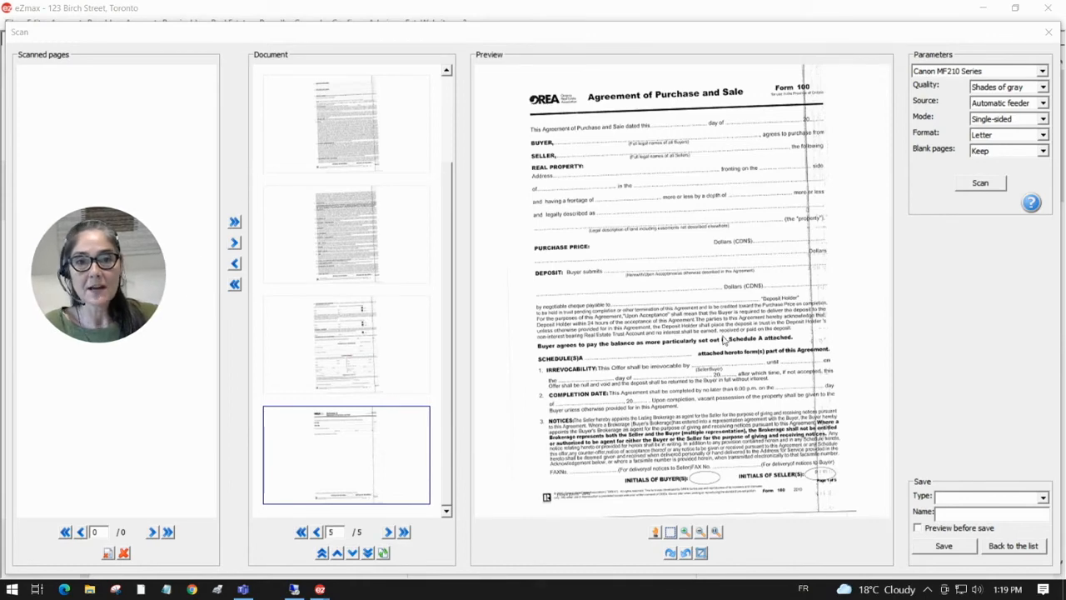
Step: Set this document's type to Agreement of Purchase and Sale and save it
{"action": "left_click", "coordinate": [999, 501]}
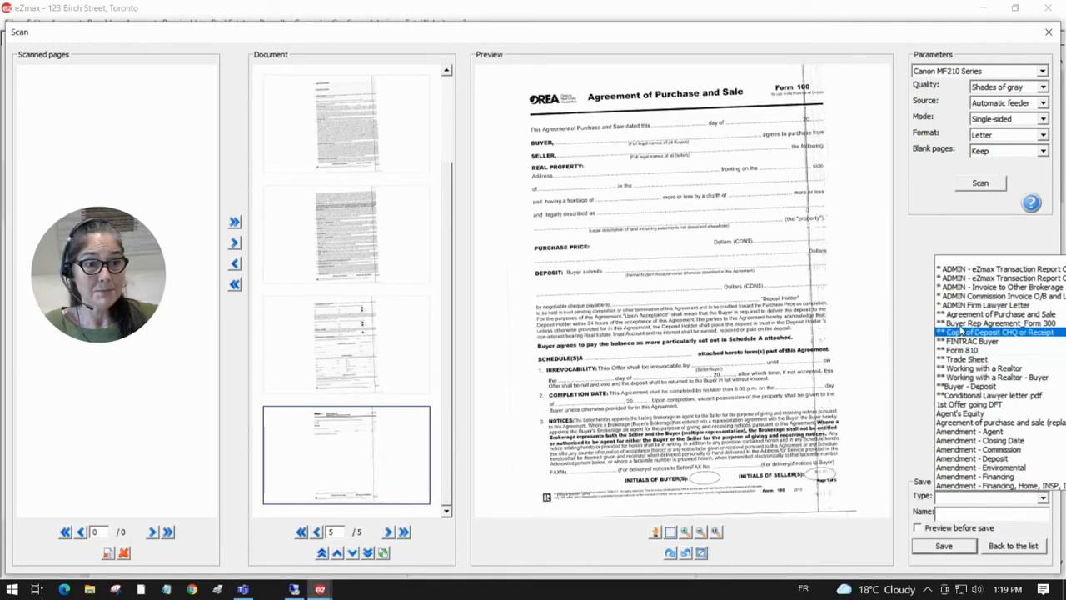
{"action": "left_click", "coordinate": [962, 315]}
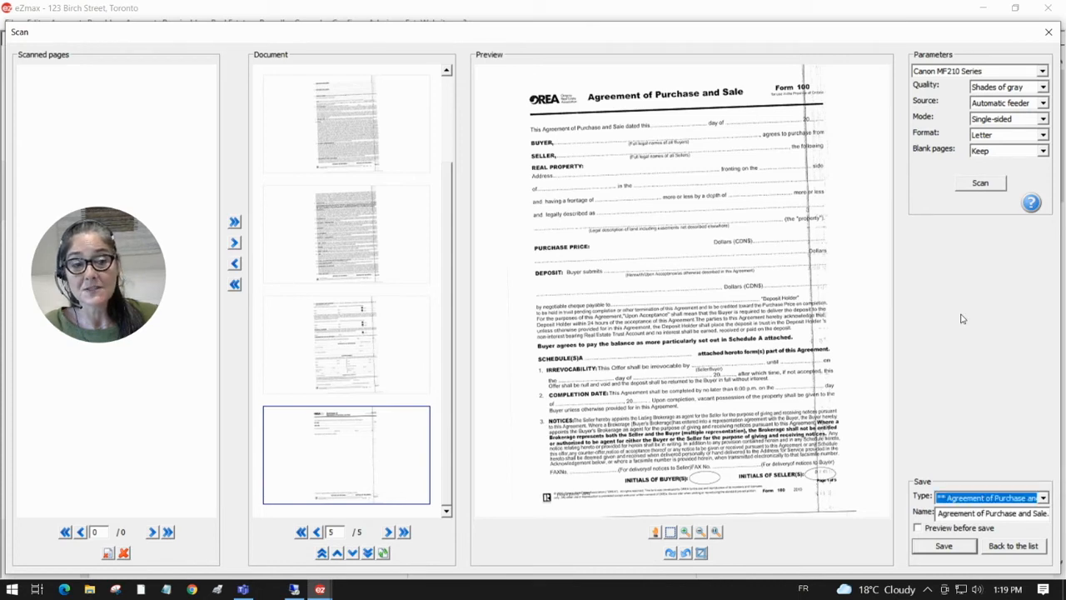
{"action": "left_click", "coordinate": [938, 549]}
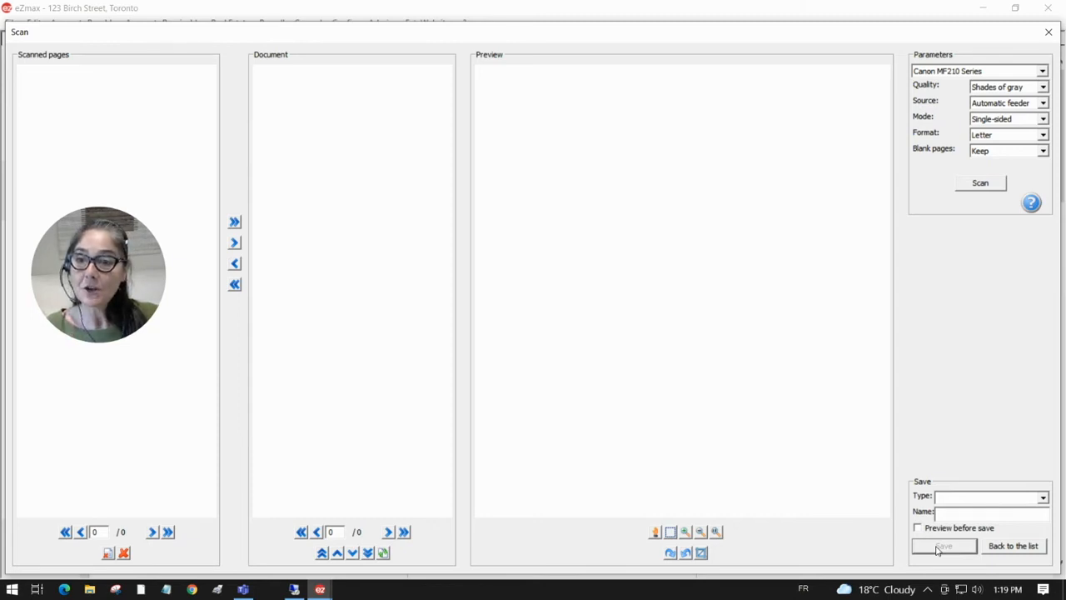
Step: Return to the file list and send both files to the EDM system without keeping a local copy
{"action": "left_click", "coordinate": [1016, 546]}
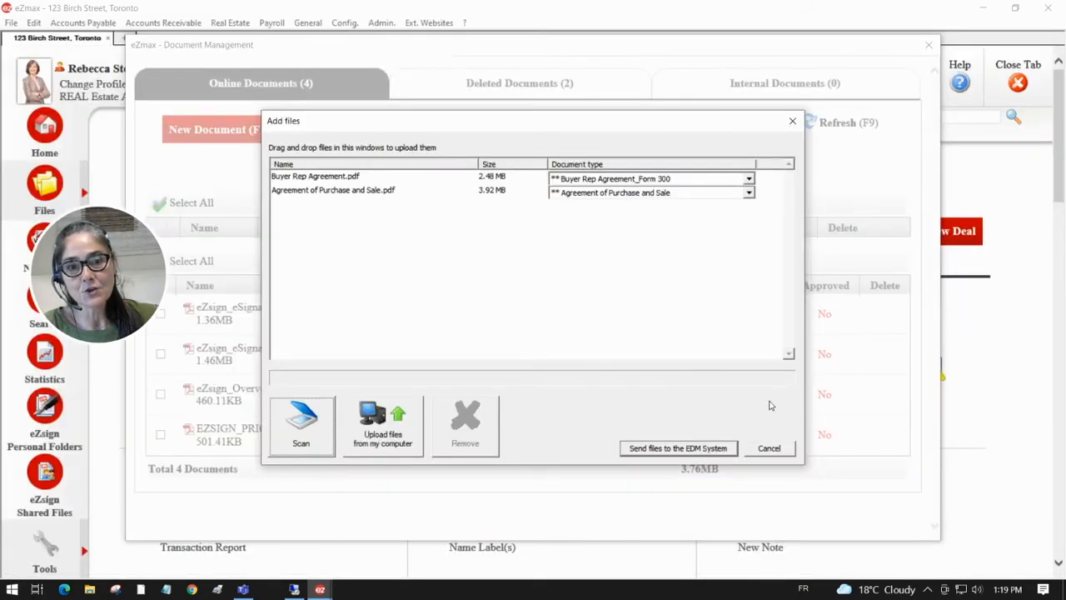
{"action": "left_click", "coordinate": [652, 451]}
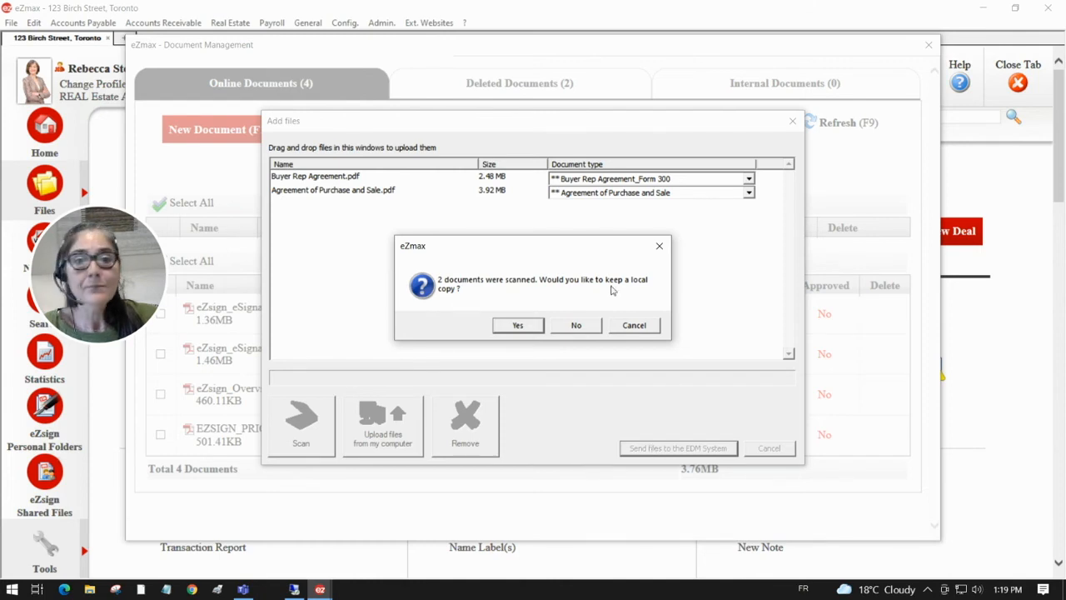
{"action": "left_click", "coordinate": [574, 327]}
Step: Refresh the document list and review the two newly uploaded deal documents
{"action": "left_click", "coordinate": [827, 126]}
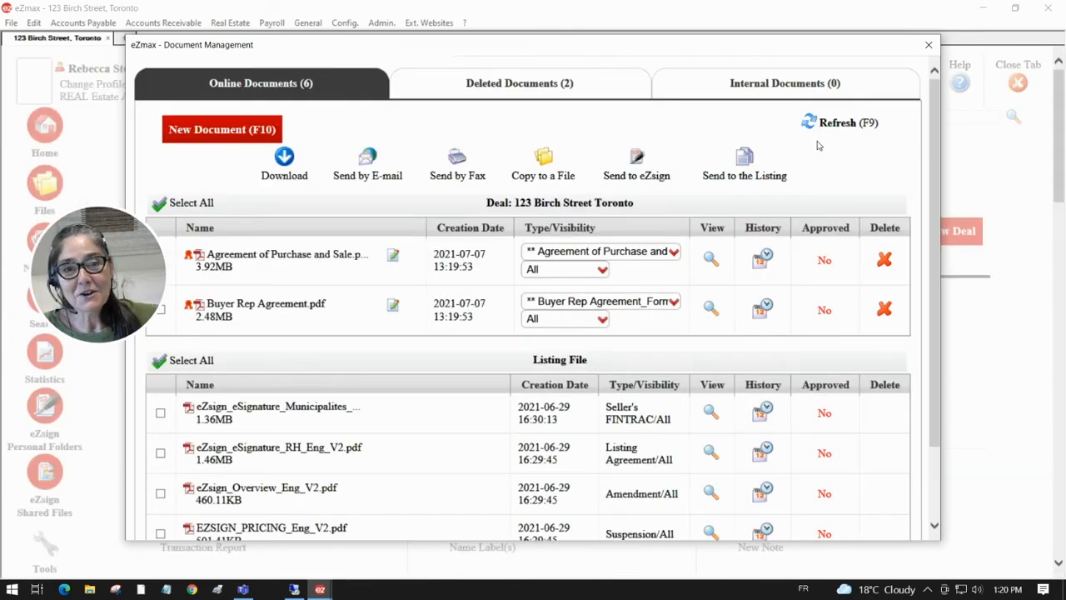
{"action": "left_click", "coordinate": [561, 332]}
{"action": "left_click", "coordinate": [356, 252]}
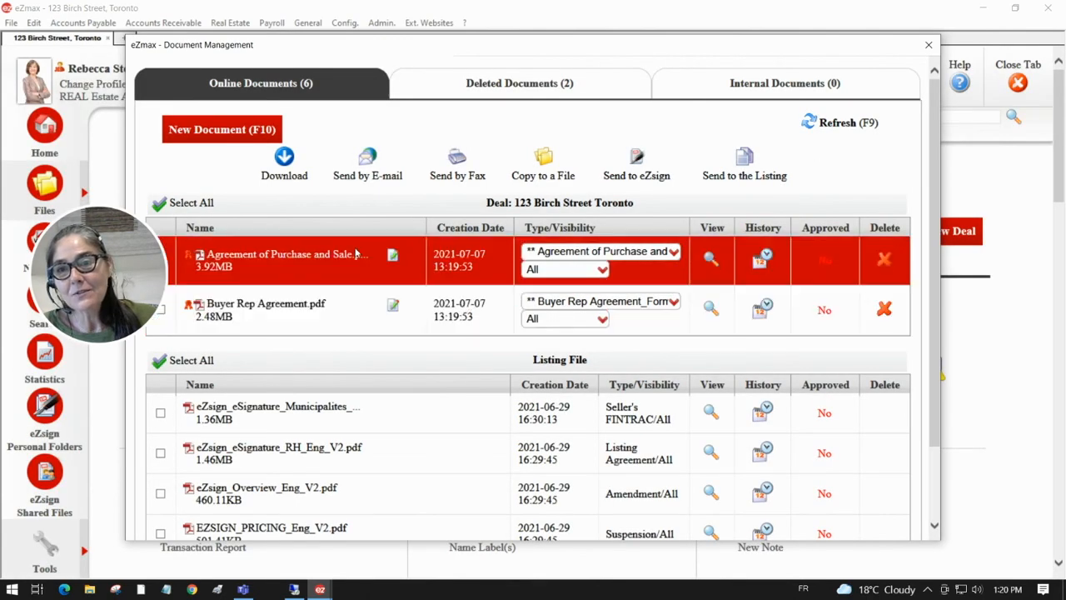
{"action": "left_click", "coordinate": [361, 307]}
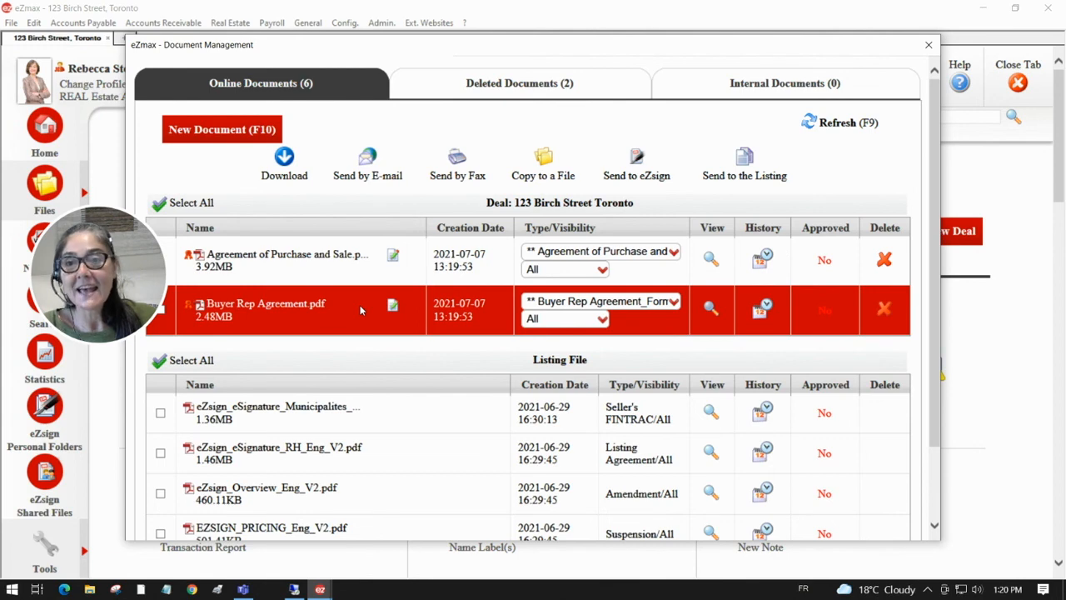
{"action": "left_click", "coordinate": [268, 272]}
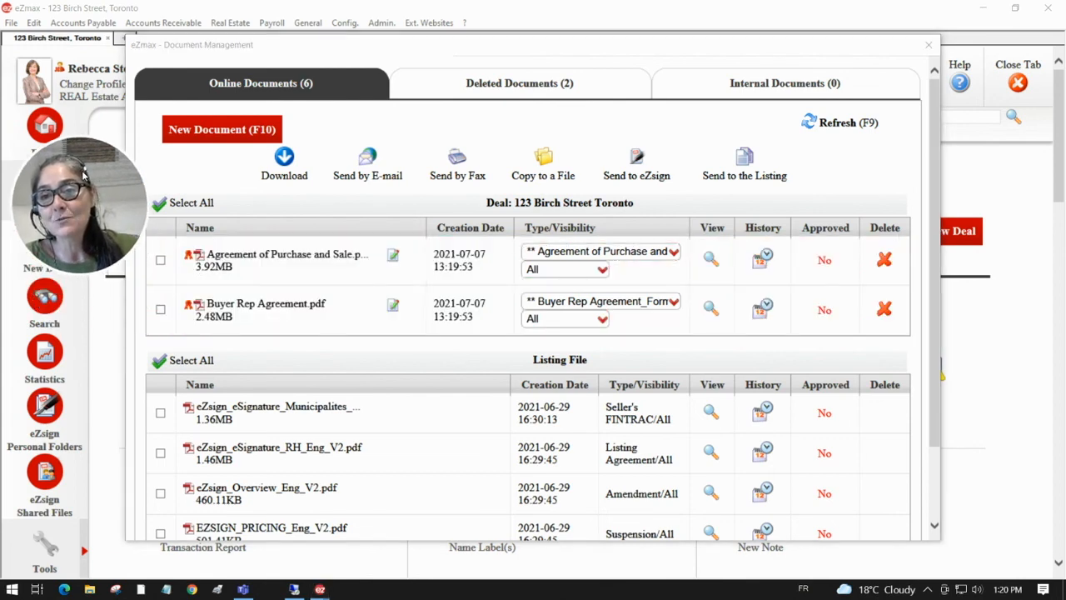